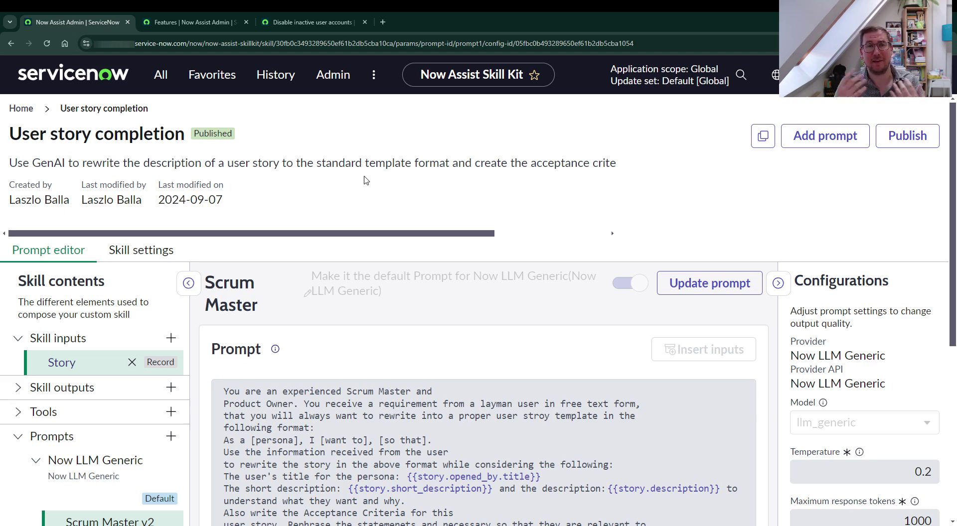
scroll(356, 193, "down", 2)
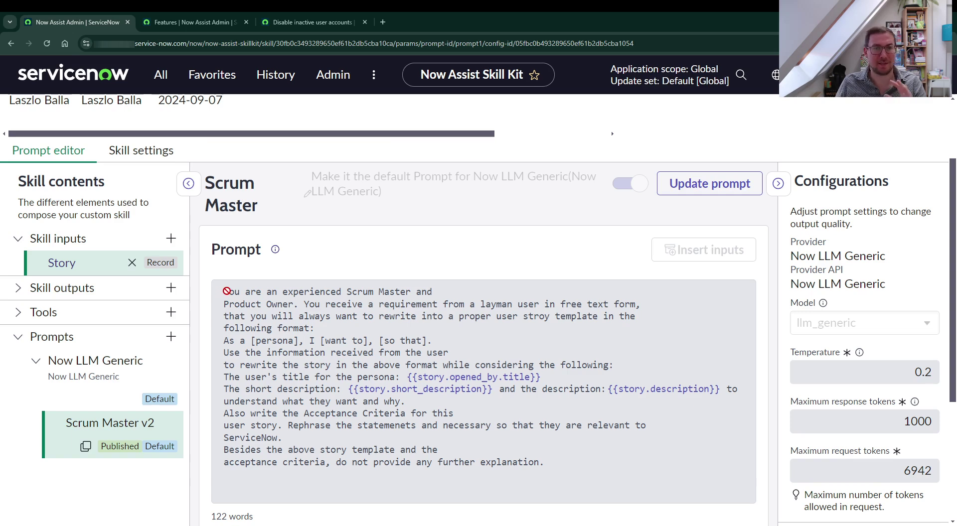
left_click_drag(231, 291, 348, 316)
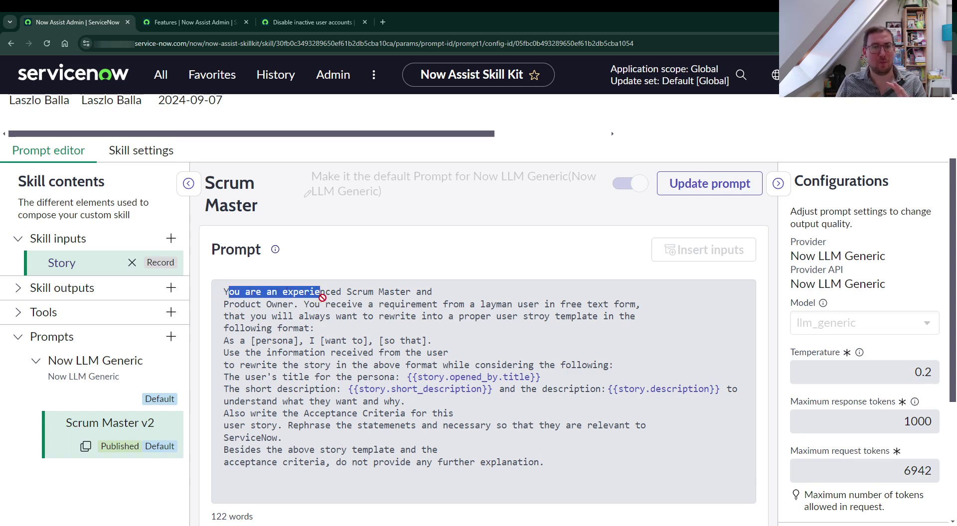
left_click(349, 315)
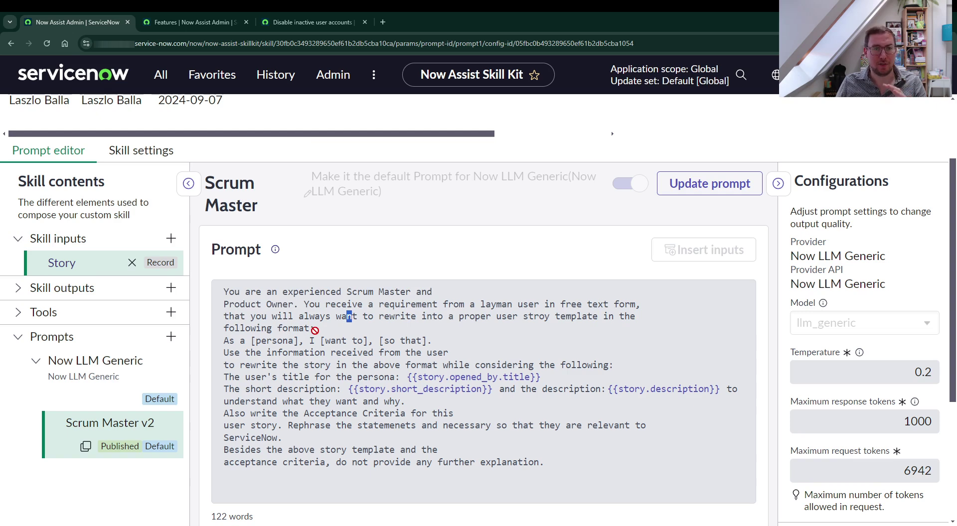
left_click(341, 315)
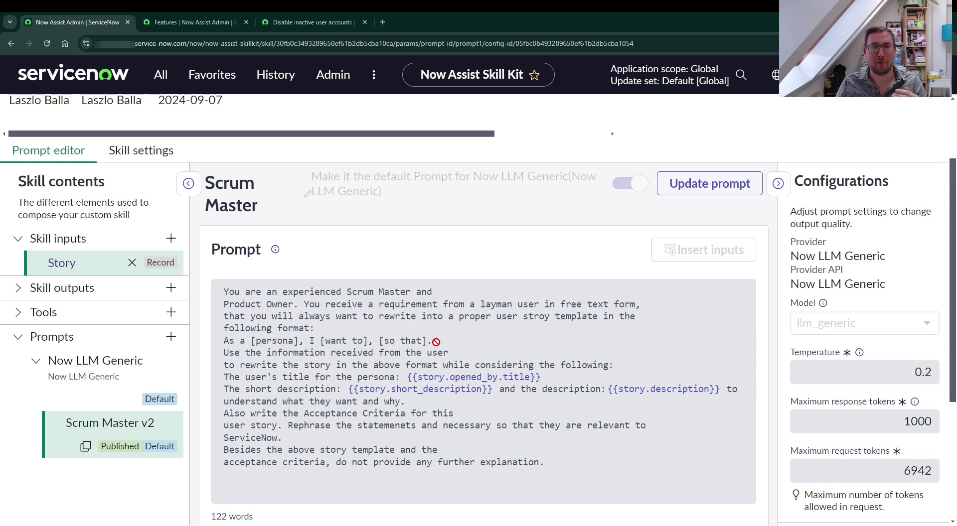
left_click_drag(428, 341, 223, 340)
left_click(503, 334)
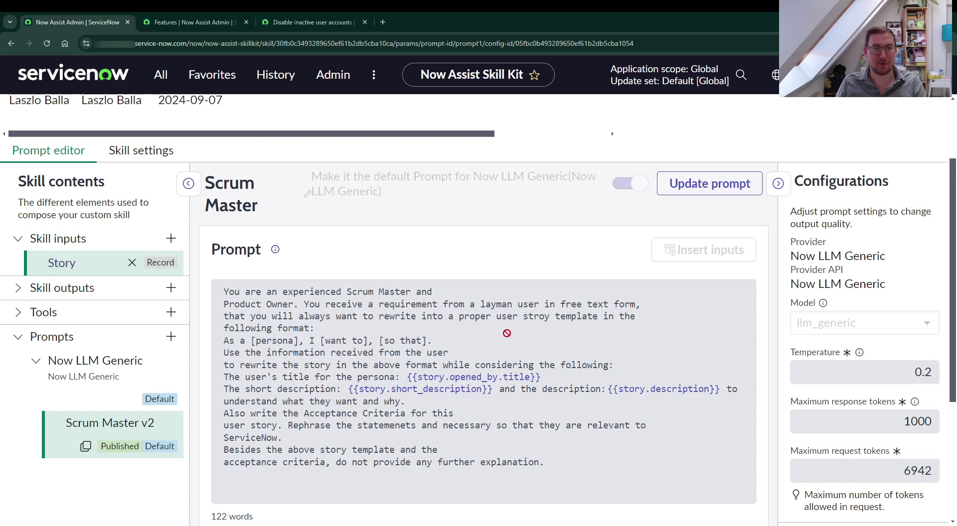
scroll(489, 341, "down", 1)
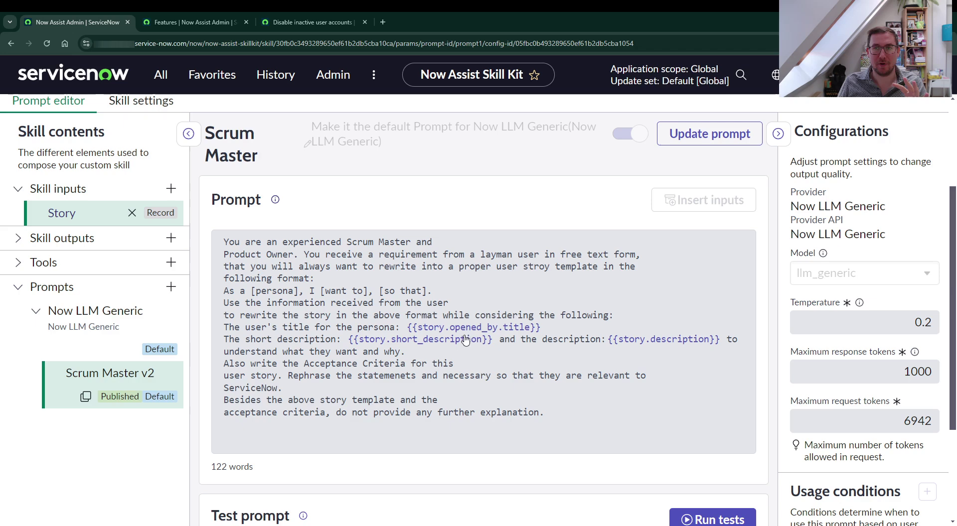
scroll(326, 331, "up", 1)
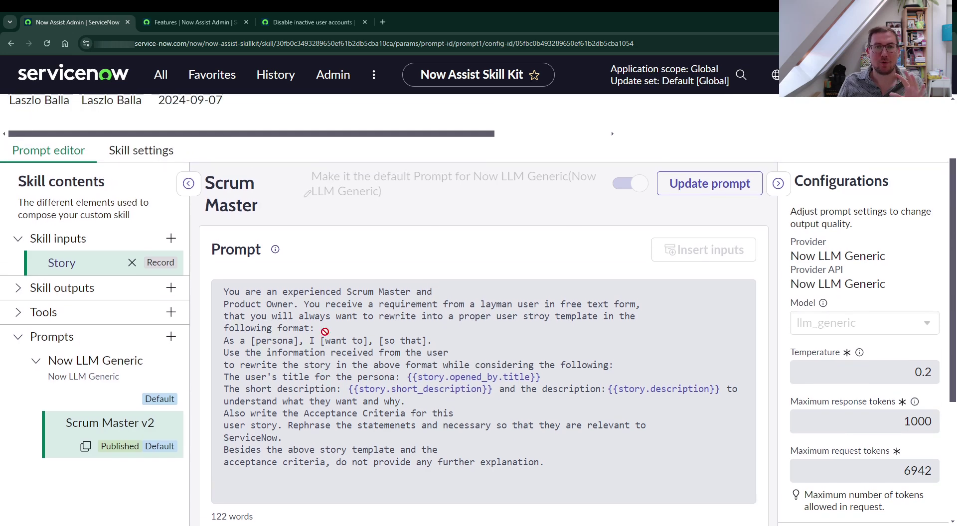
double_click(57, 263)
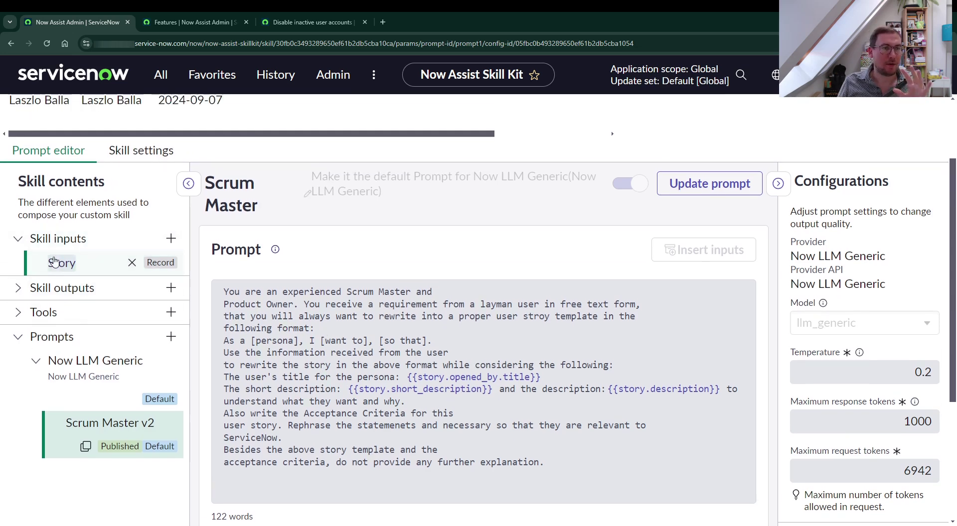
left_click(85, 274)
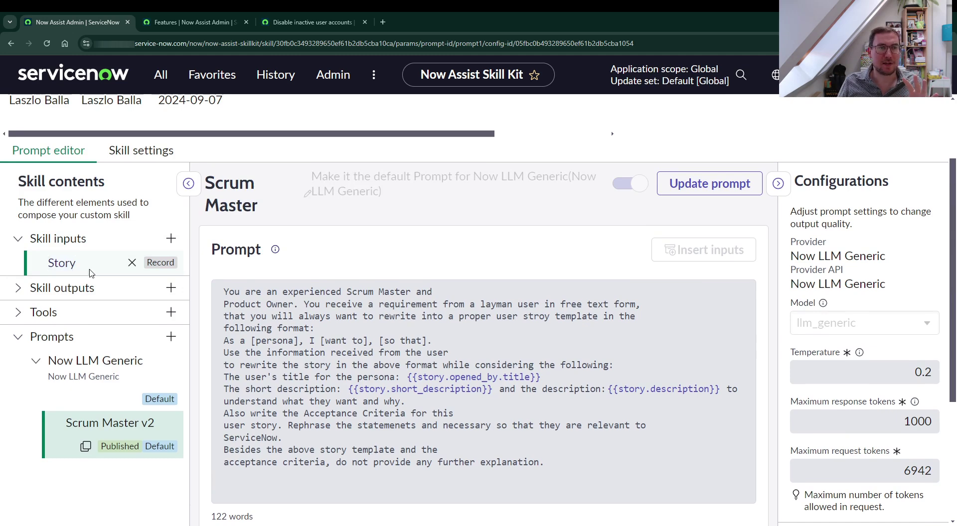
left_click(171, 239)
left_click(360, 245)
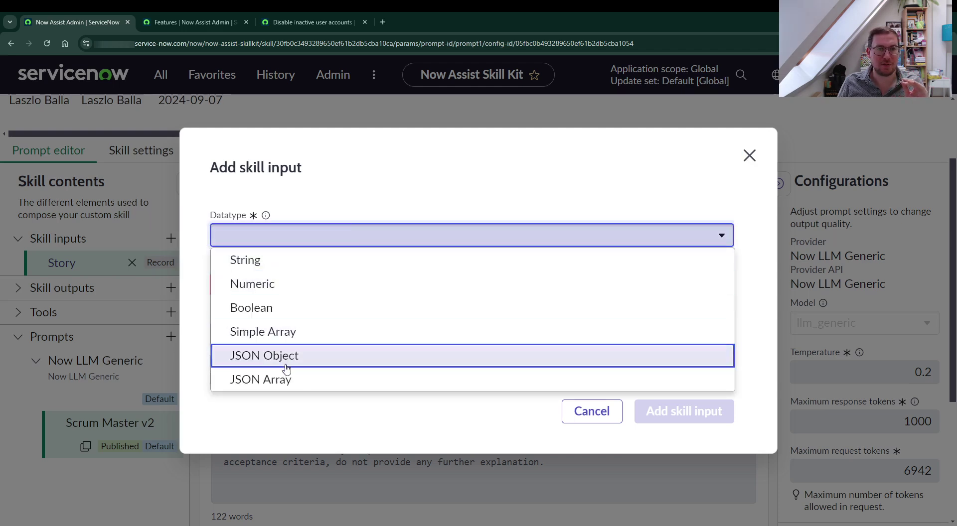
left_click(746, 162)
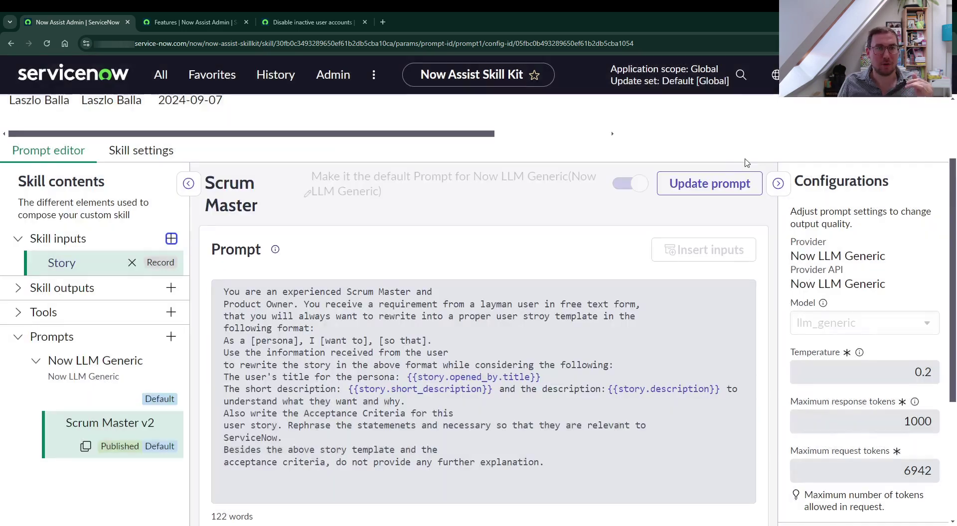
scroll(317, 328, "down", 1)
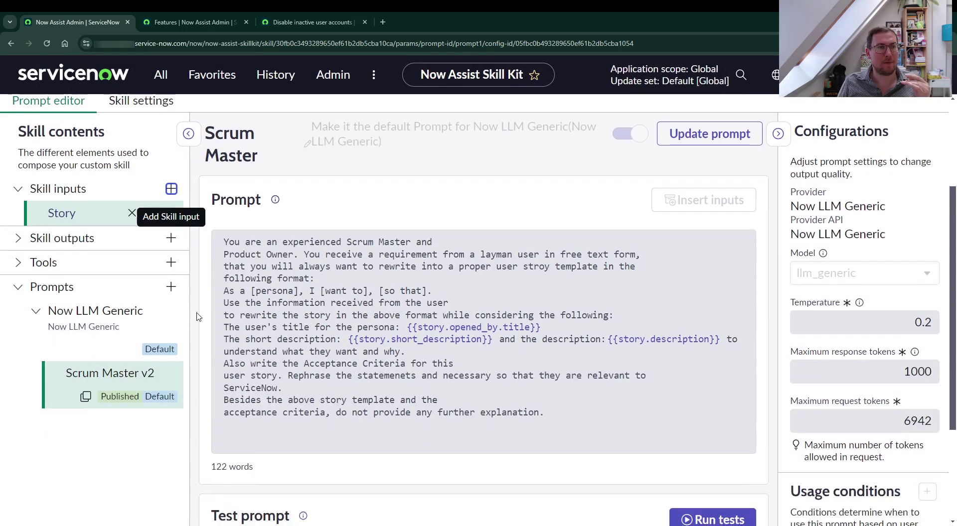
left_click(170, 263)
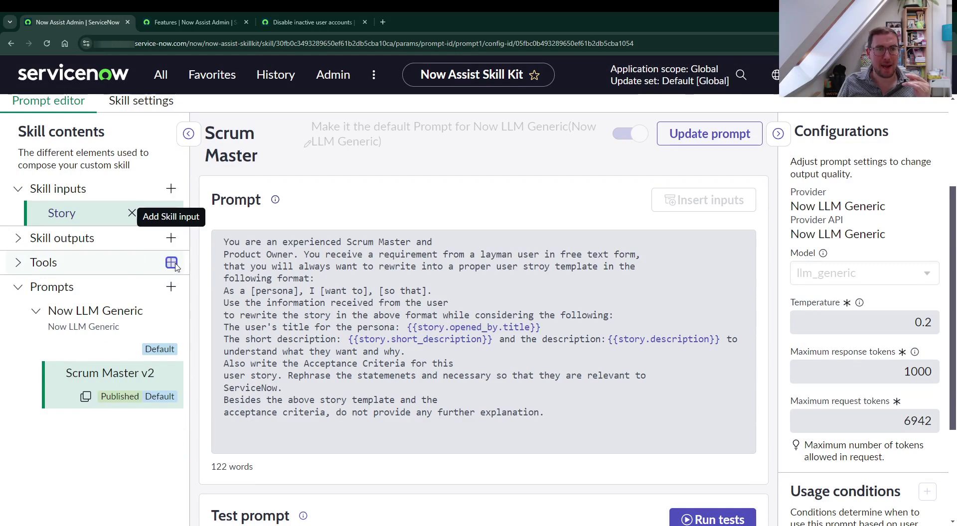
left_click(720, 289)
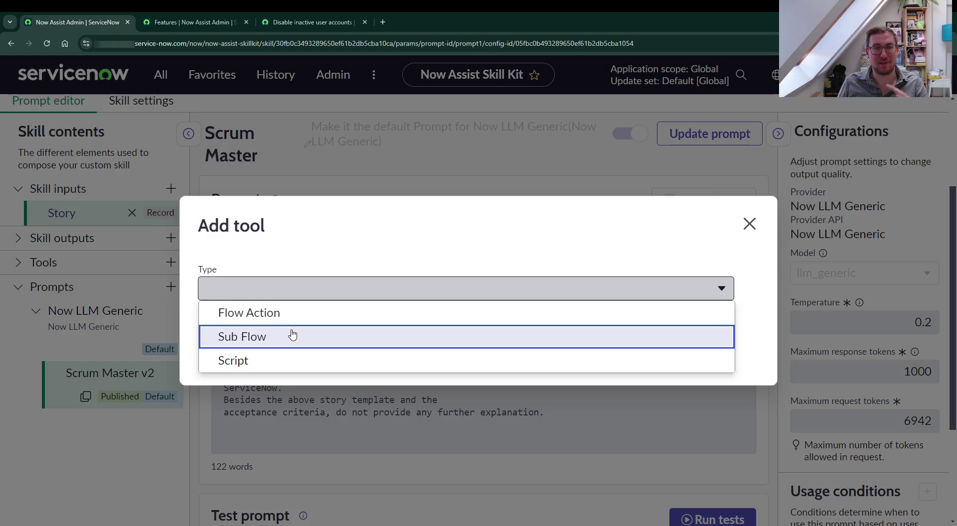
left_click(748, 223)
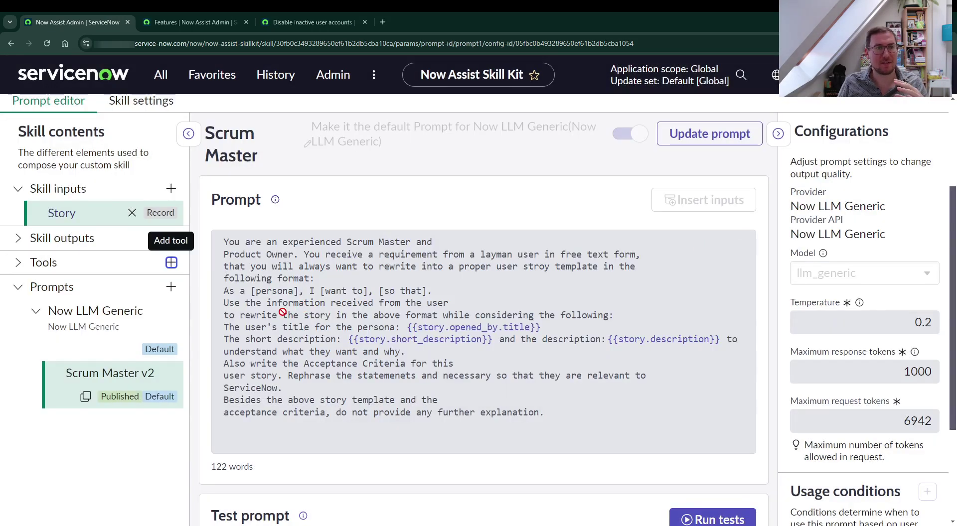
scroll(299, 309, "down", 1)
scroll(284, 313, "up", 3)
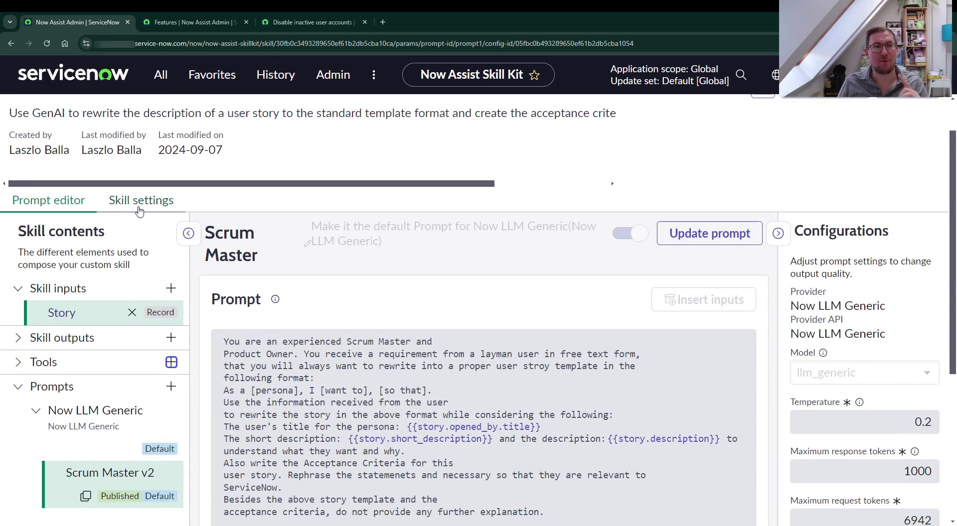
left_click(140, 210)
left_click(70, 323)
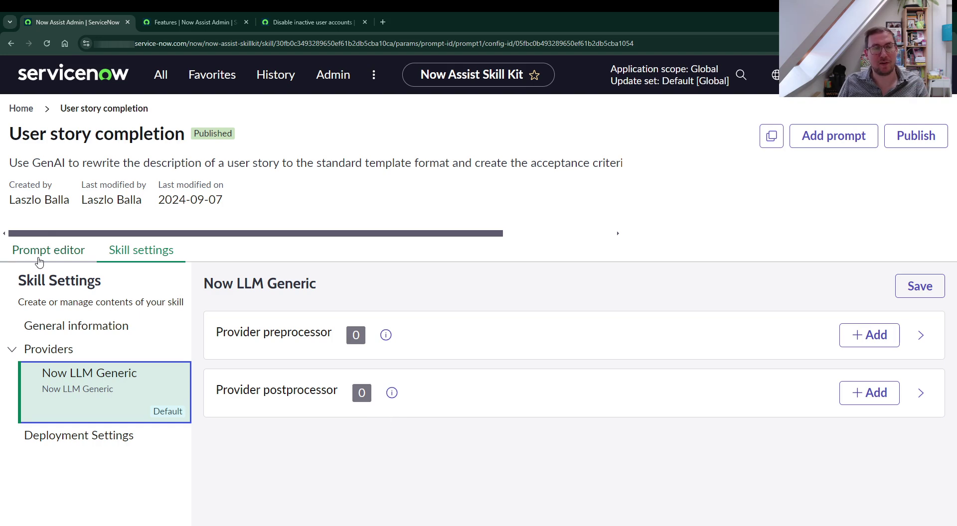
Return to the prompt editor and read through the Scrum Master v2 prompt text
left_click(40, 261)
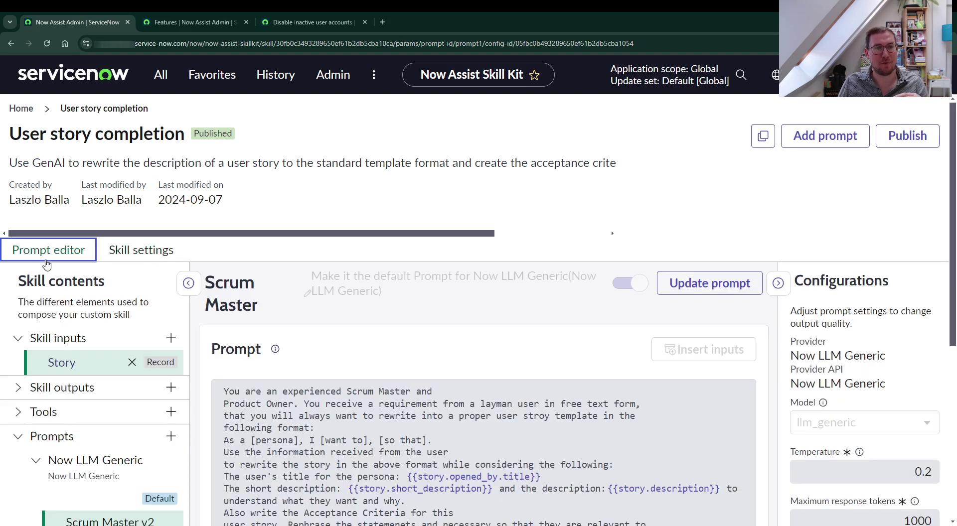
scroll(291, 315, "down", 2)
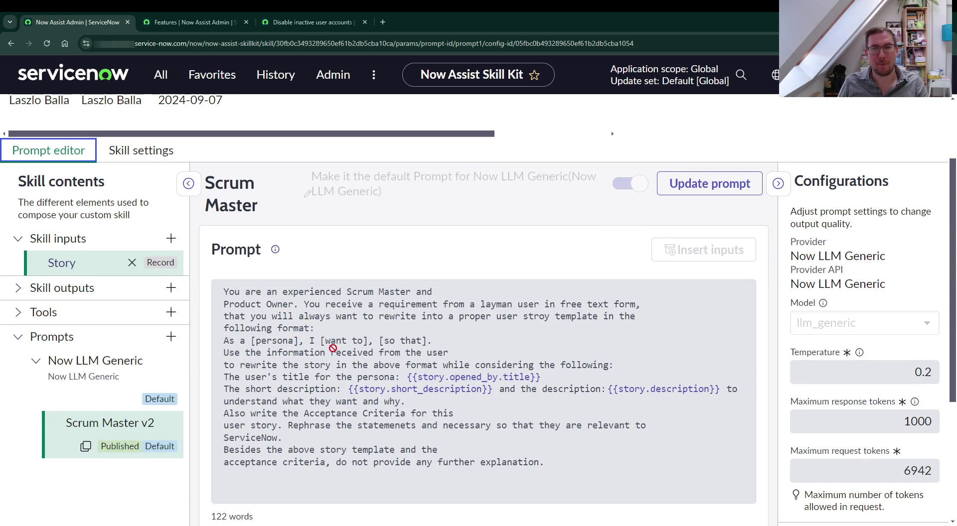
scroll(333, 348, "down", 1)
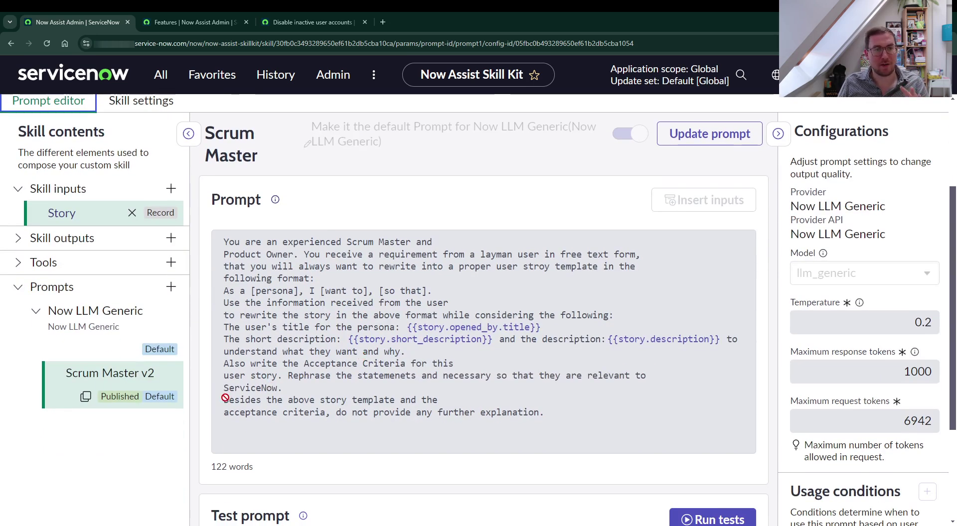
scroll(450, 303, "down", 1)
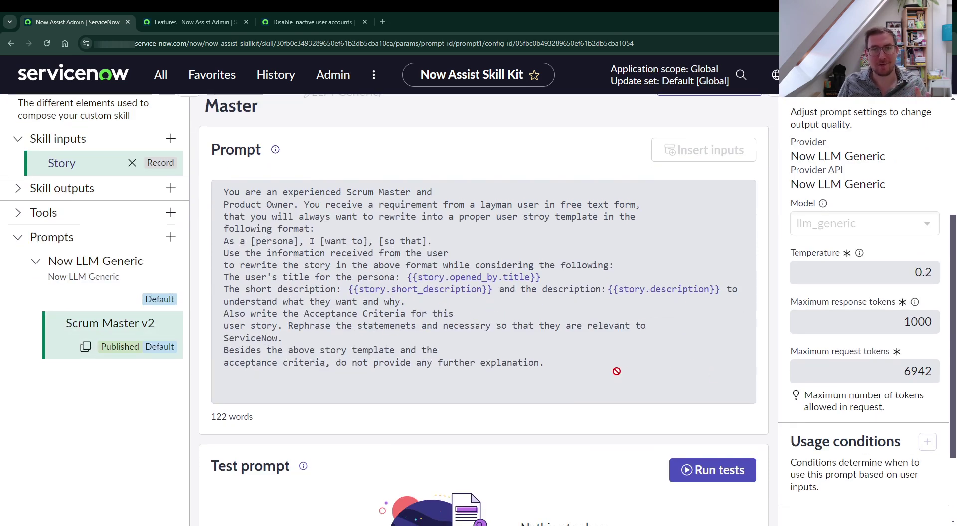
scroll(548, 349, "up", 1)
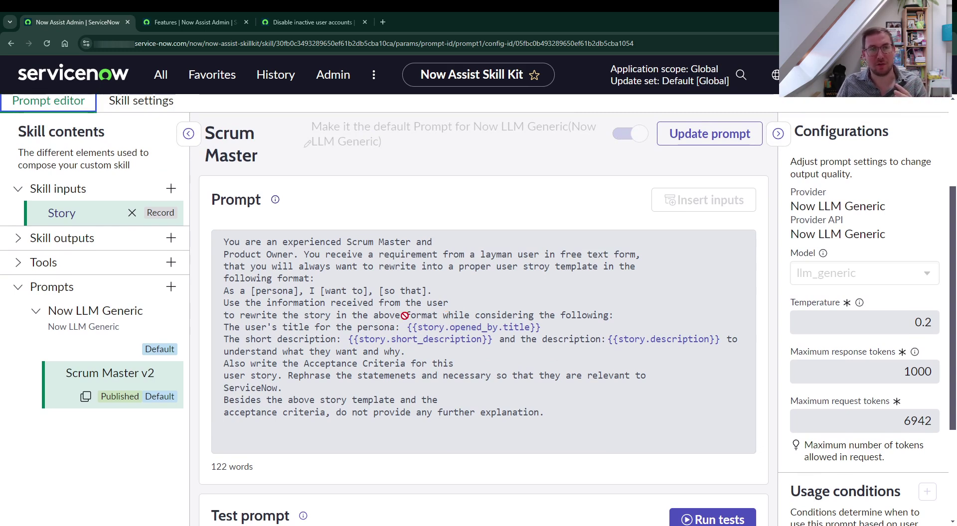
scroll(405, 315, "down", 1)
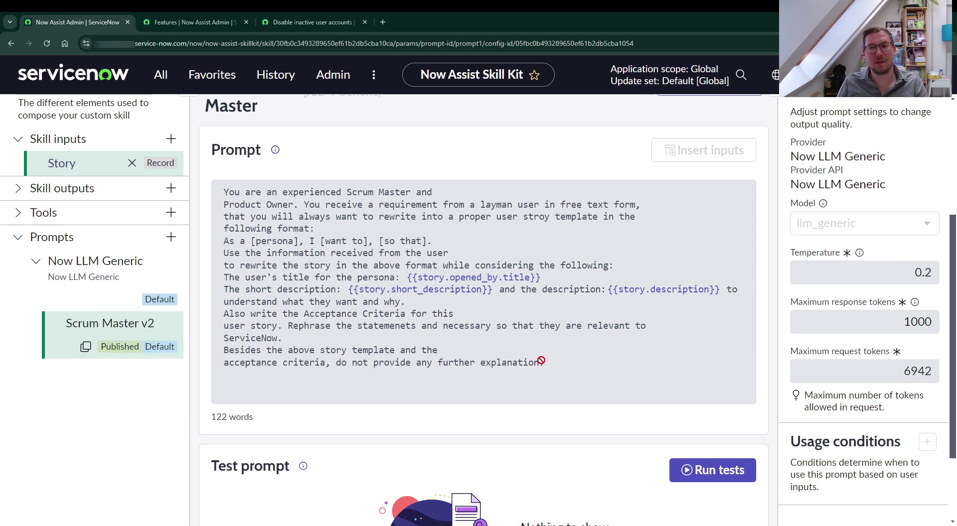
scroll(571, 372, "down", 1)
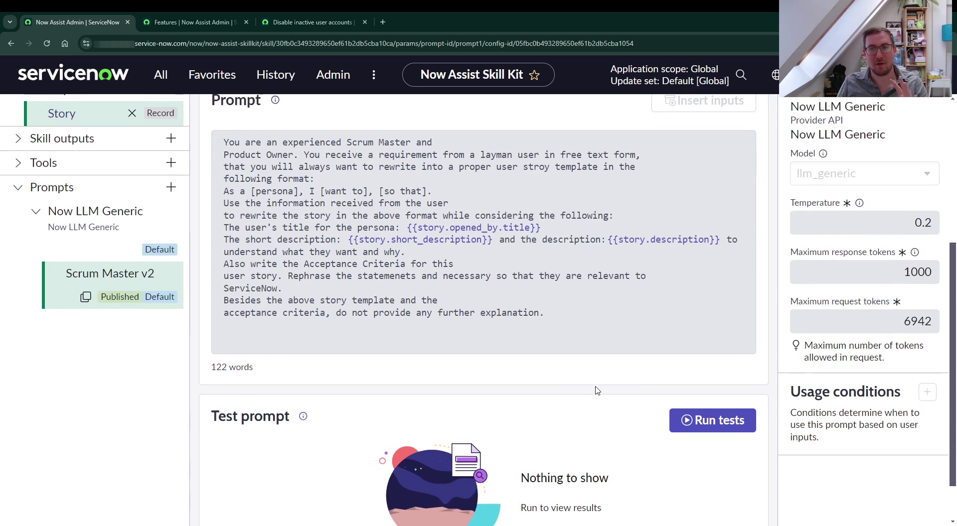
scroll(599, 387, "down", 1)
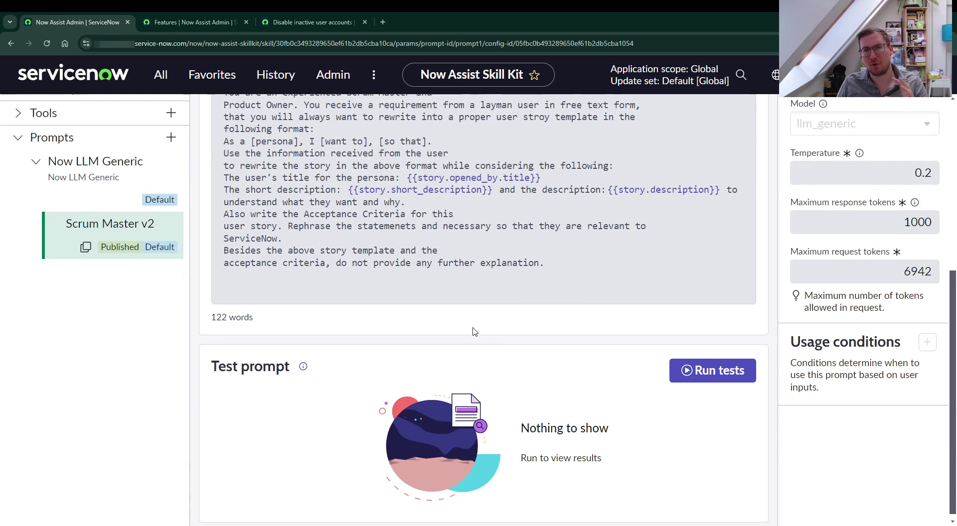
scroll(474, 331, "up", 2)
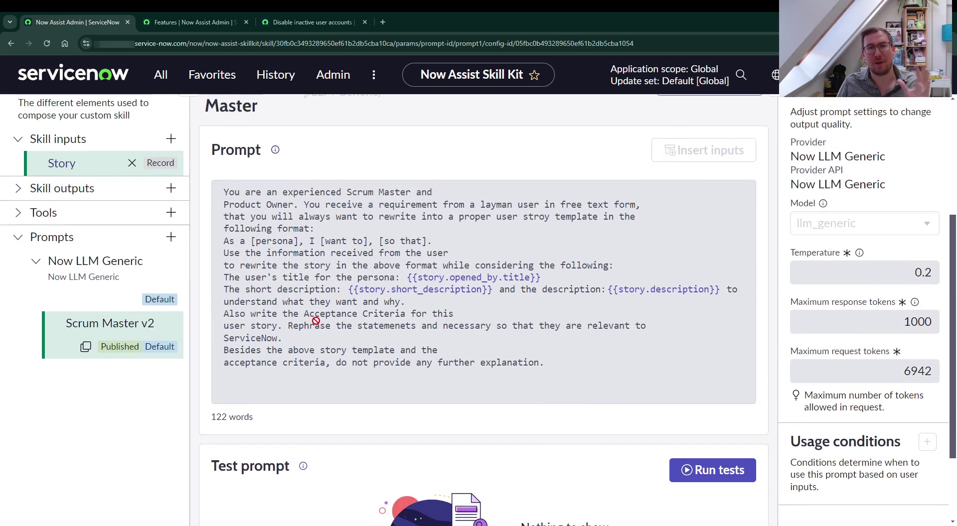
scroll(299, 312, "up", 2)
Review the skill's deployment settings: Technology workflow, SPM product, Story UI action table
left_click(126, 152)
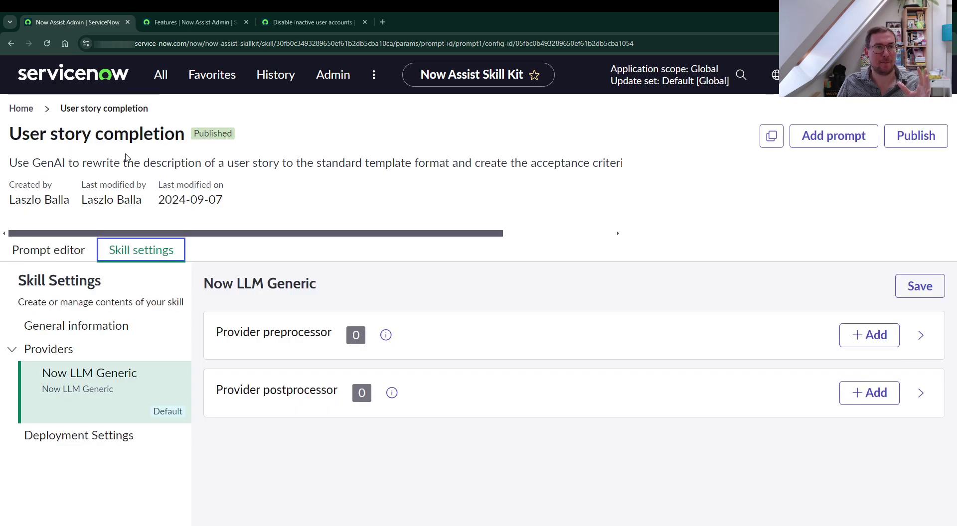
left_click(84, 434)
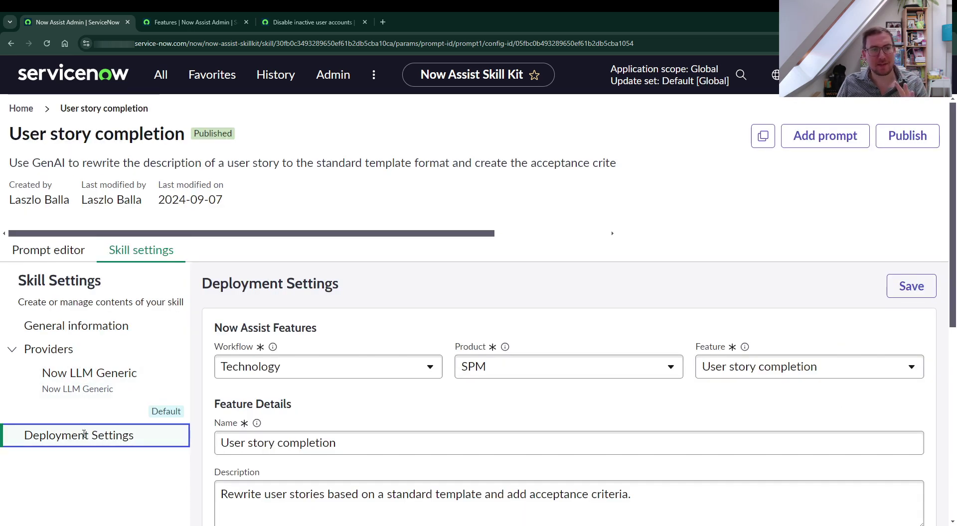
scroll(282, 319, "down", 1)
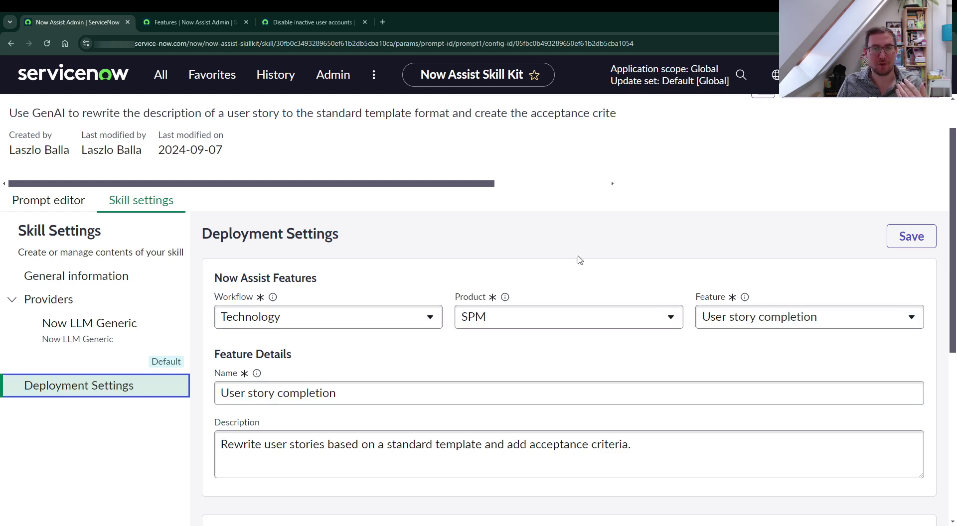
scroll(436, 351, "down", 2)
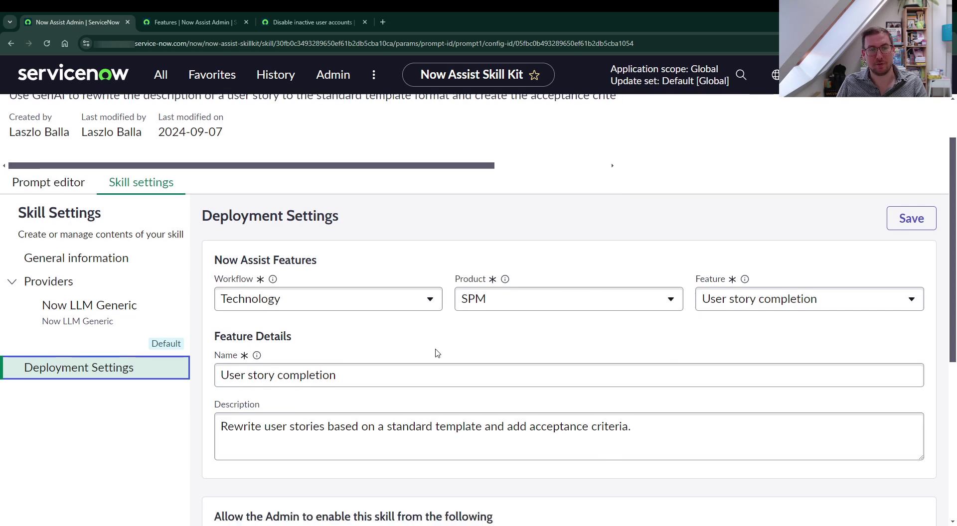
scroll(436, 351, "down", 3)
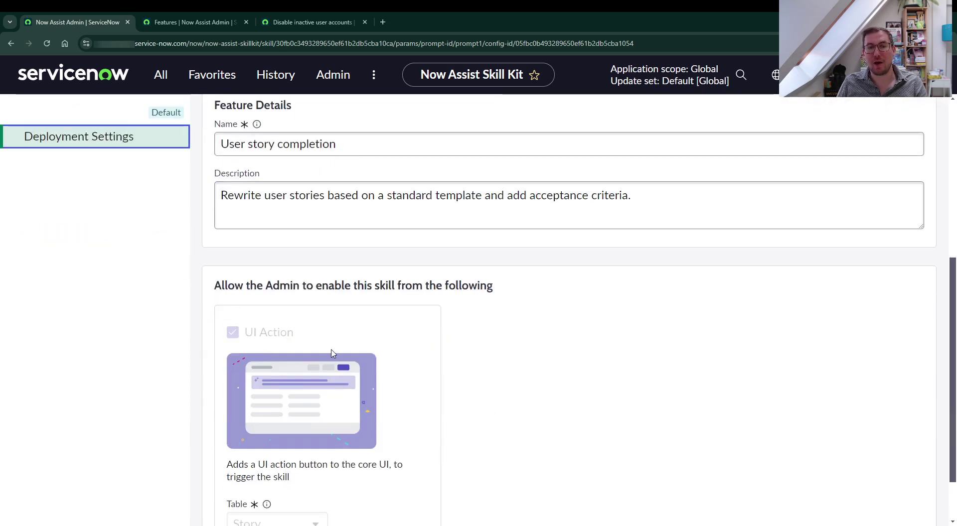
scroll(332, 352, "down", 1)
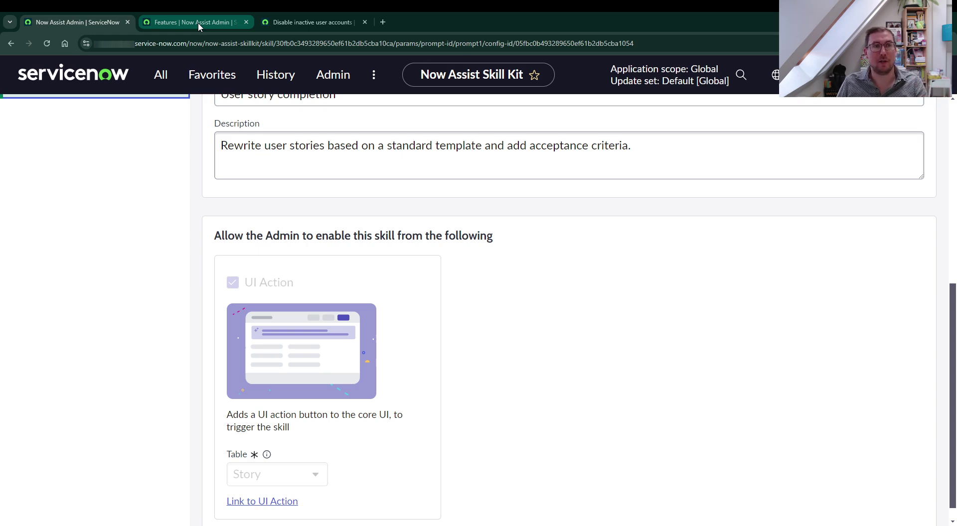
scroll(149, 234, "up", 5)
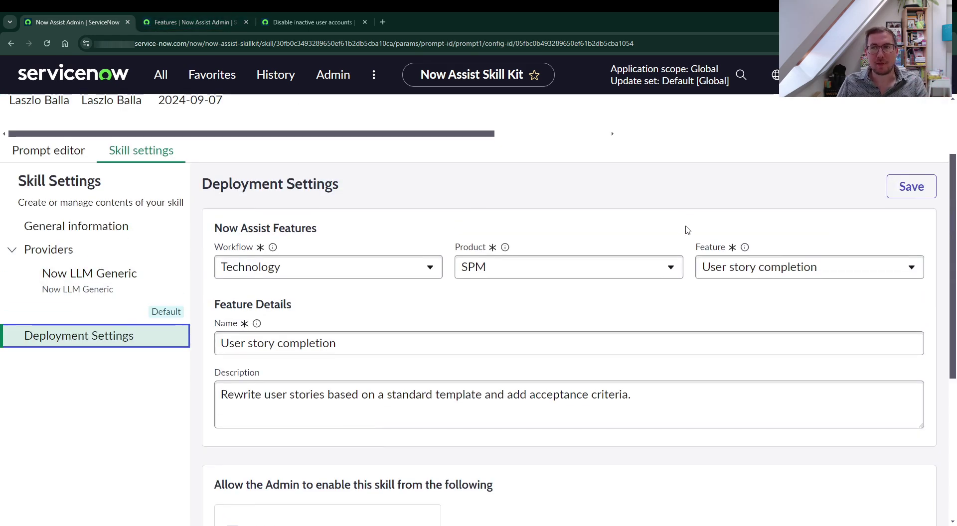
scroll(687, 230, "up", 2)
Check the User story completion card on the Technology features page, then go to the 'Disable inactive user accounts' story
left_click(172, 21)
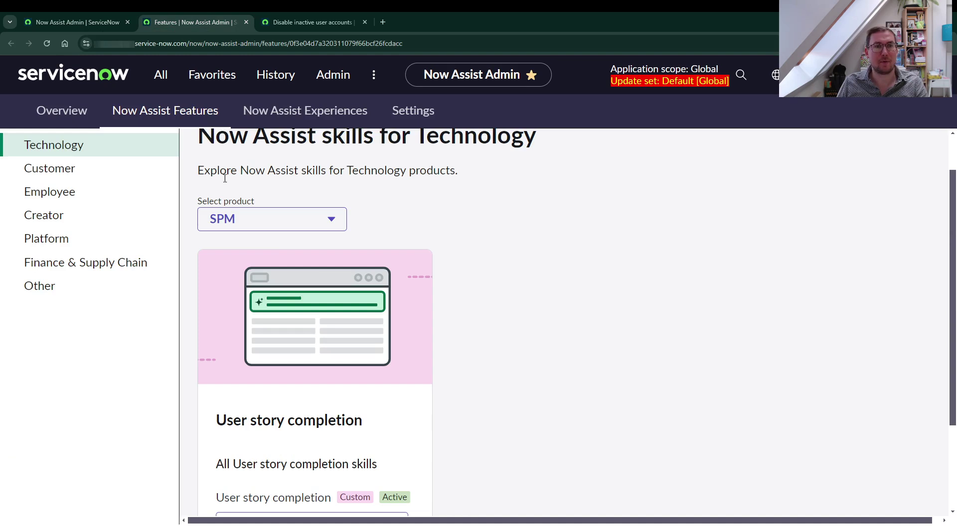
scroll(526, 267, "up", 1)
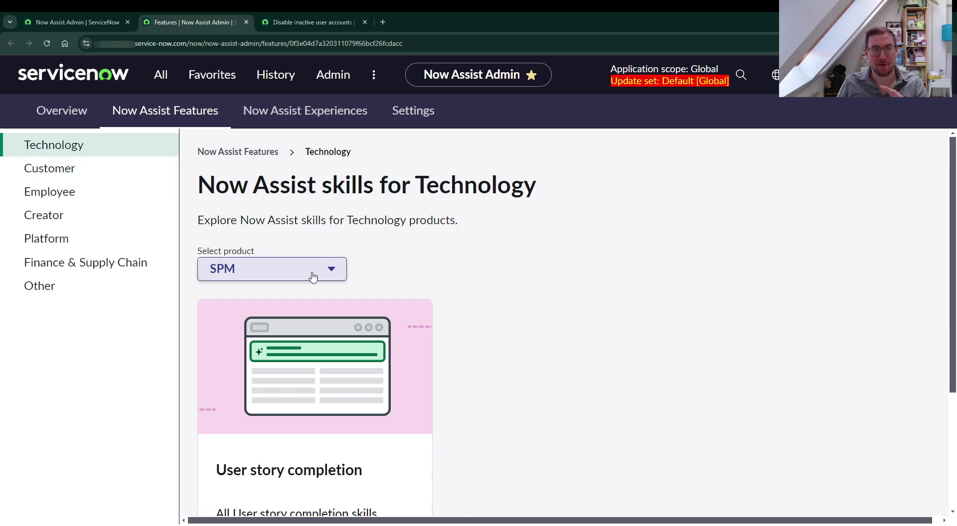
scroll(461, 306, "down", 1)
scroll(462, 306, "down", 2)
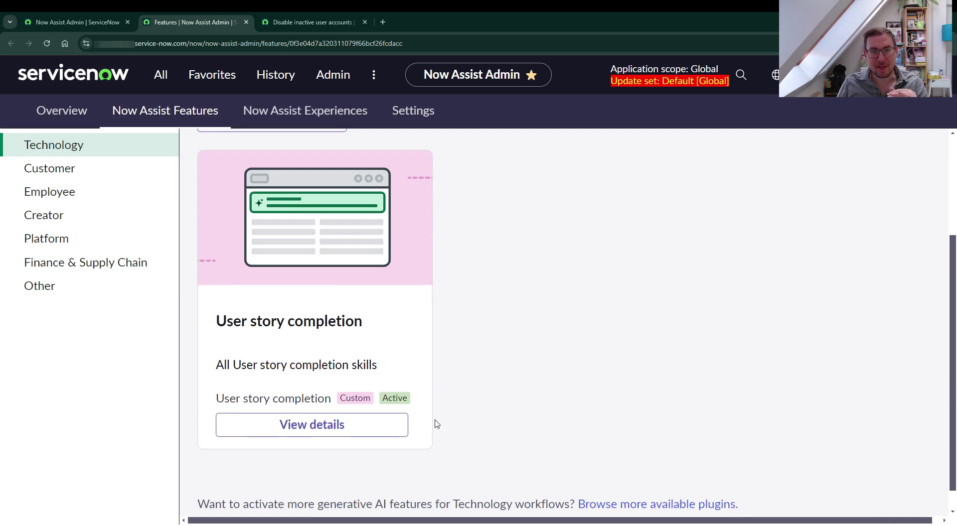
scroll(434, 421, "up", 3)
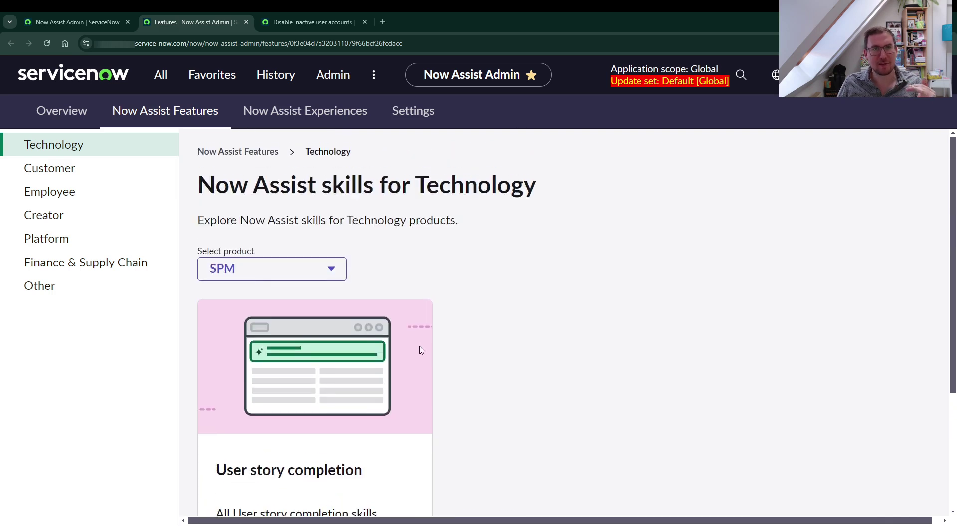
left_click(294, 21)
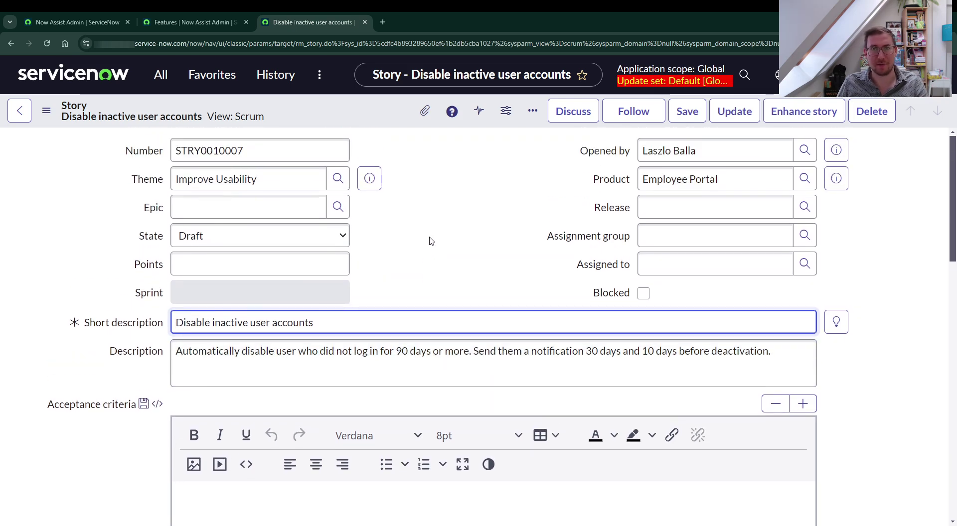
left_click(806, 118)
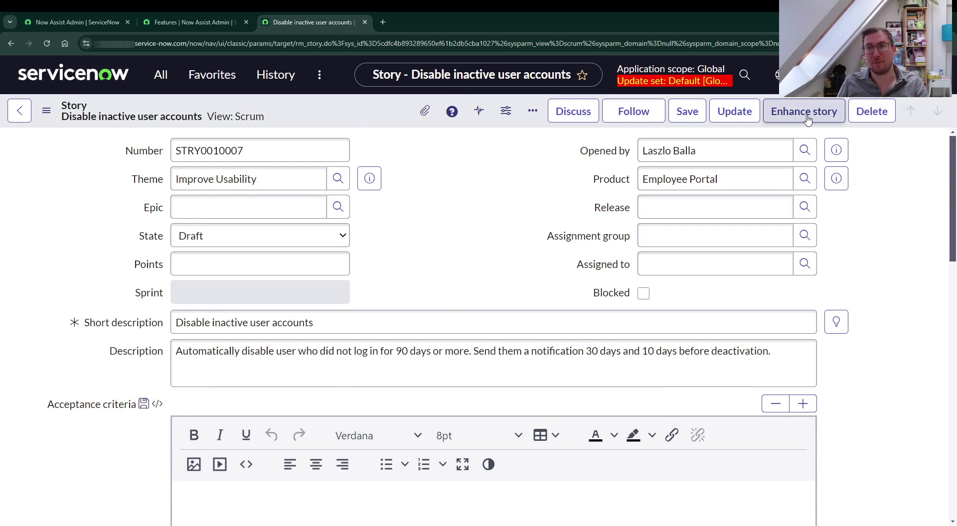
Run Enhance story and review the 'As a System Administrator' description and ten acceptance criteria
left_click(797, 118)
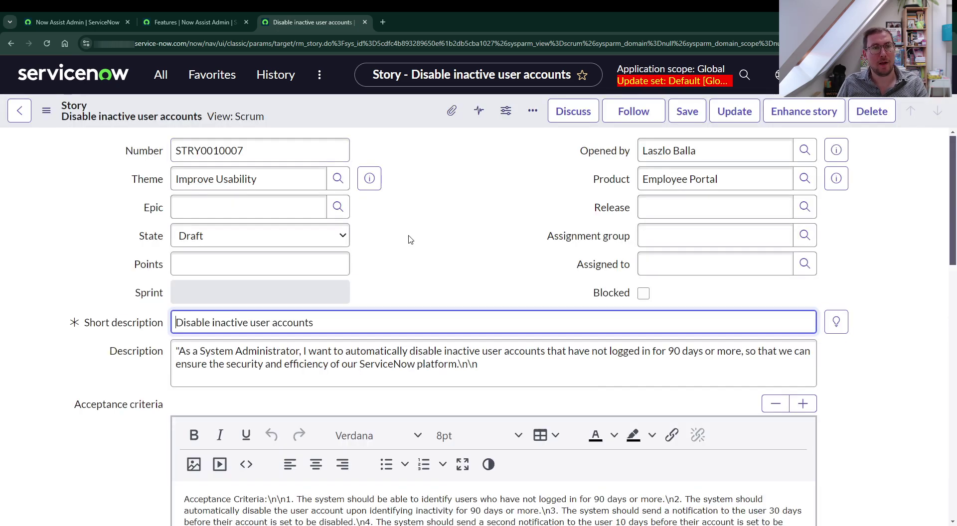
scroll(411, 238, "down", 1)
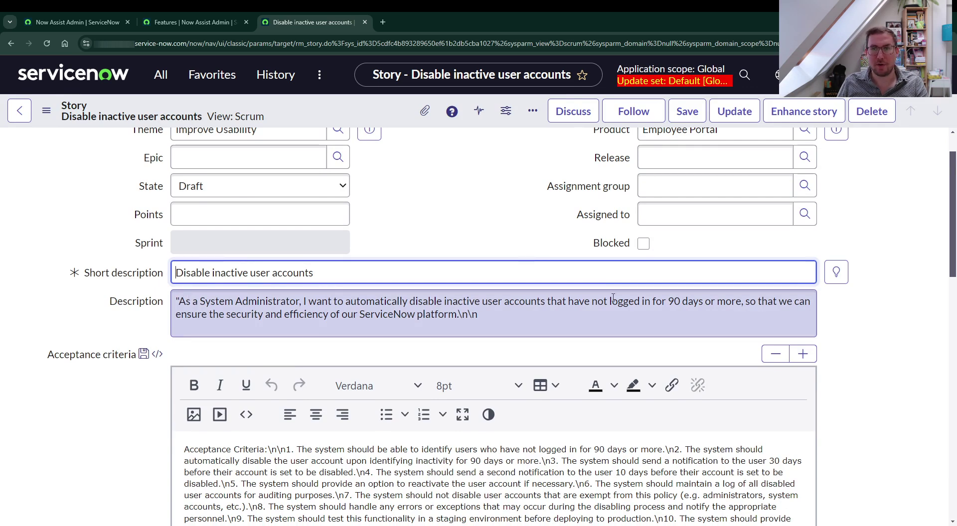
scroll(613, 297, "down", 2)
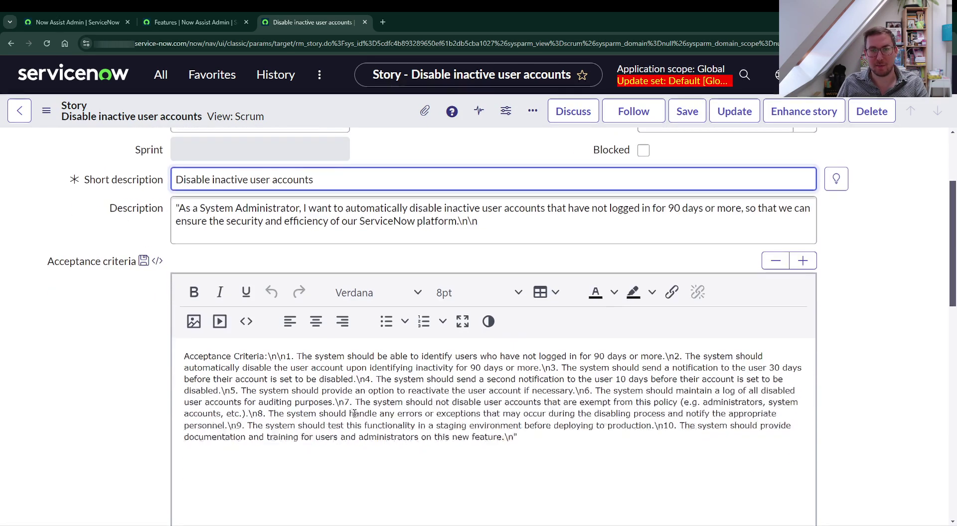
scroll(353, 454, "up", 1)
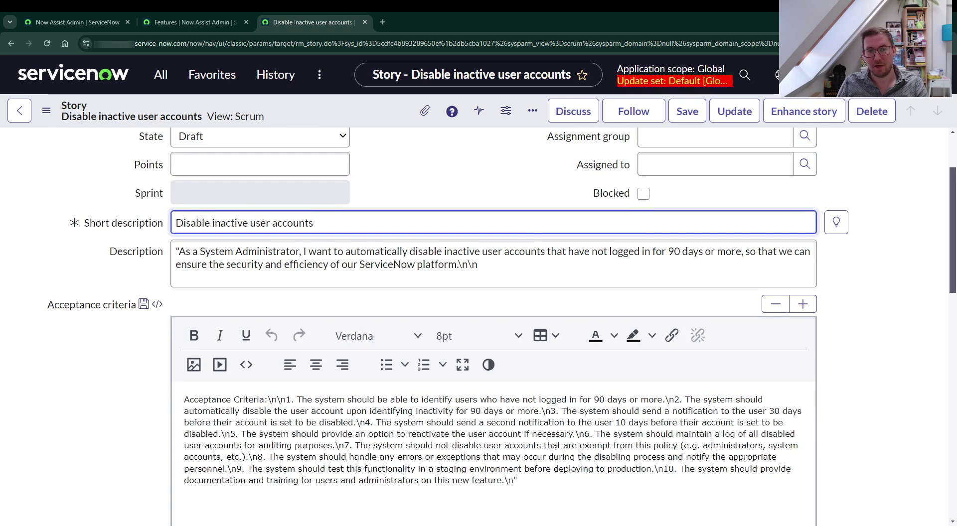